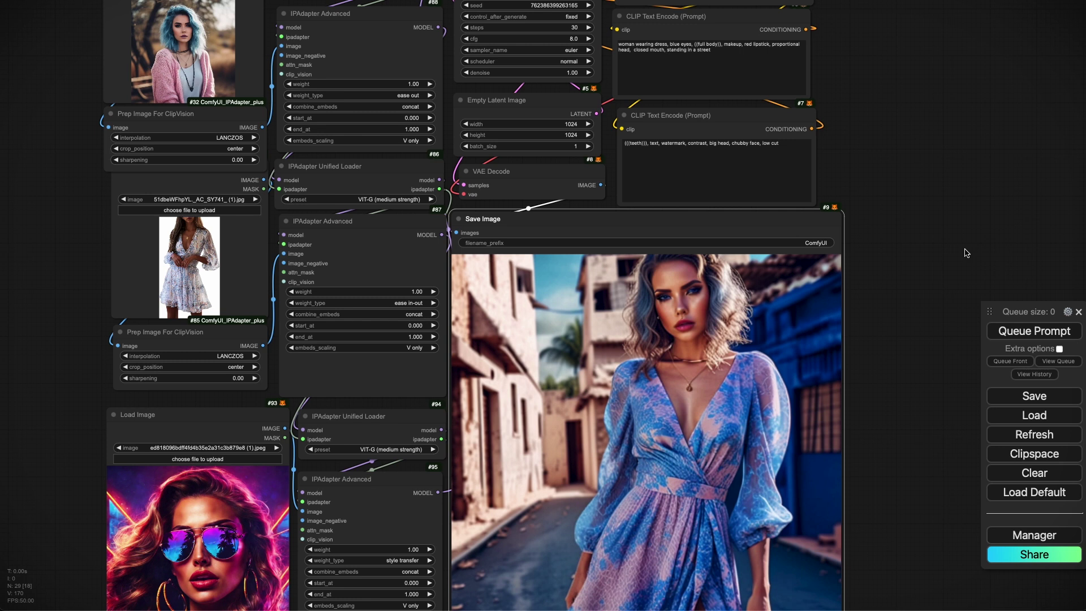
Set IPAdapter Advanced #95's weight_type to 'strong style transfer' and queue a new generation.
scroll(966, 253, "down", 4)
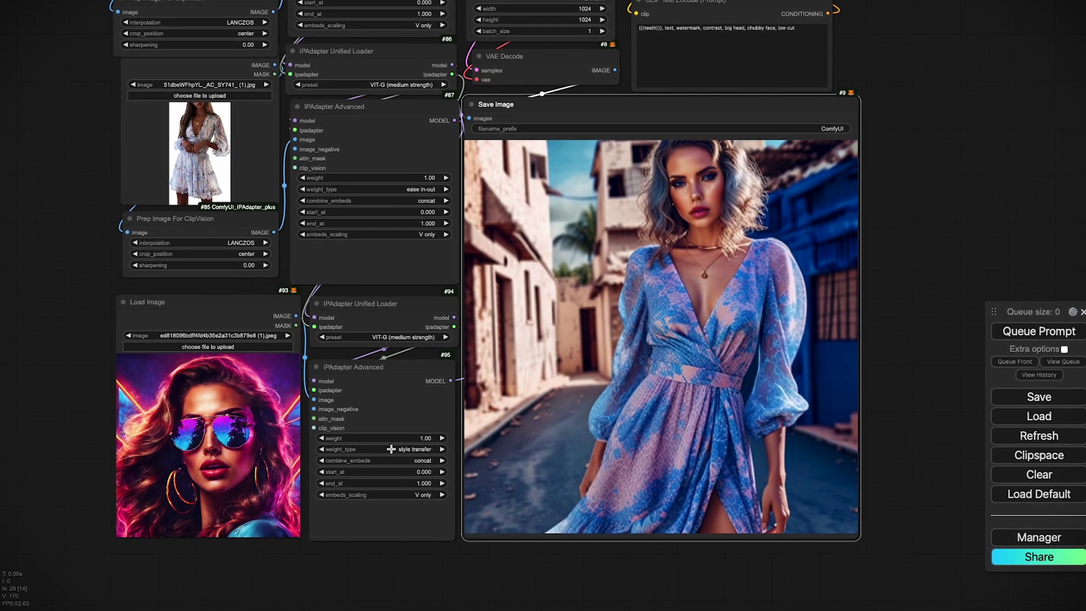
left_click(355, 448)
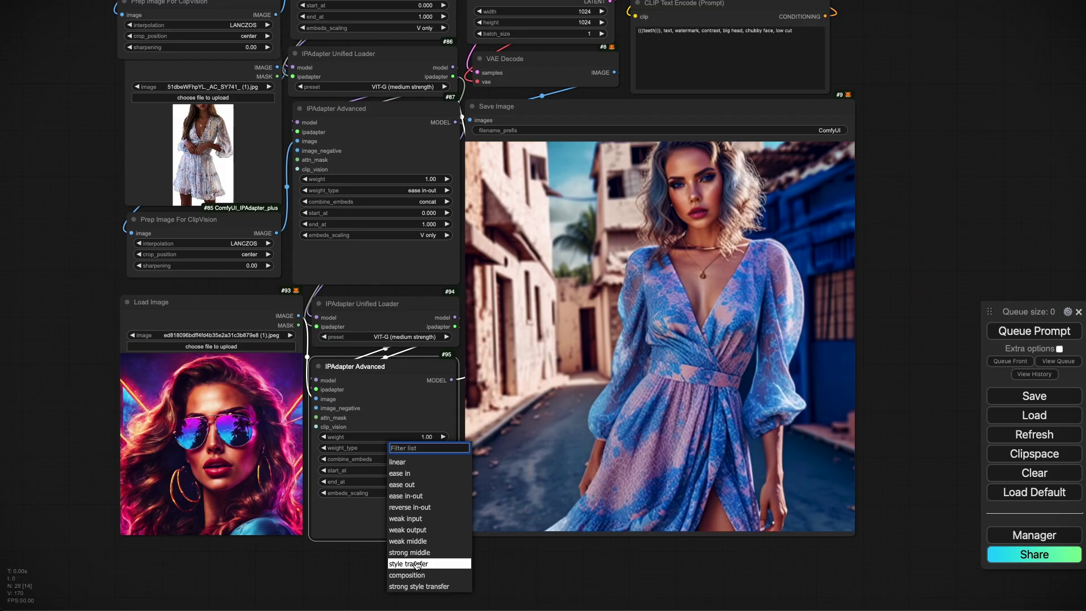
left_click(418, 586)
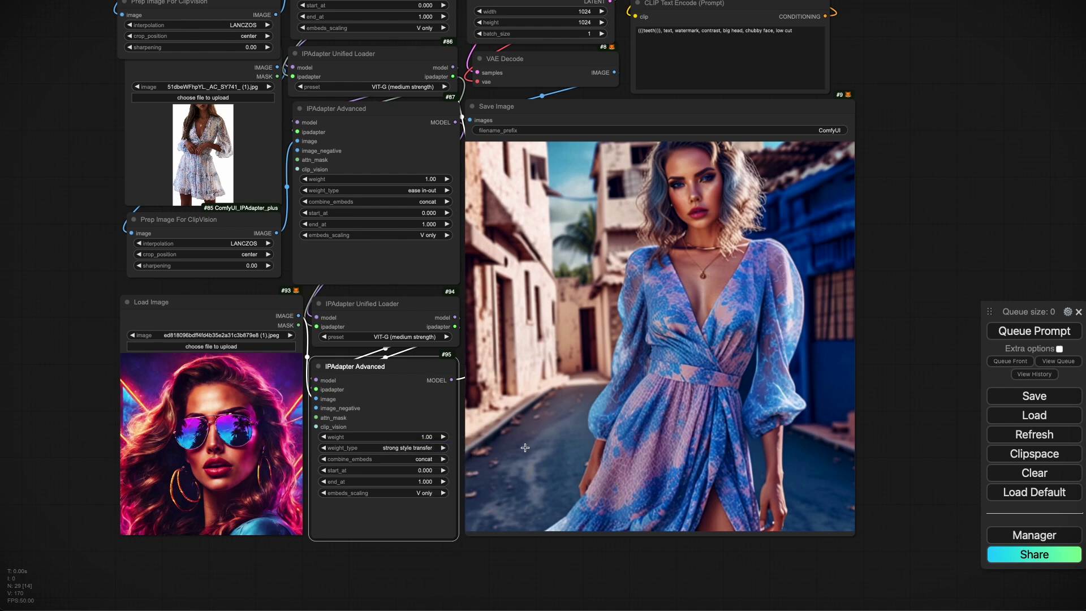
left_click(1050, 332)
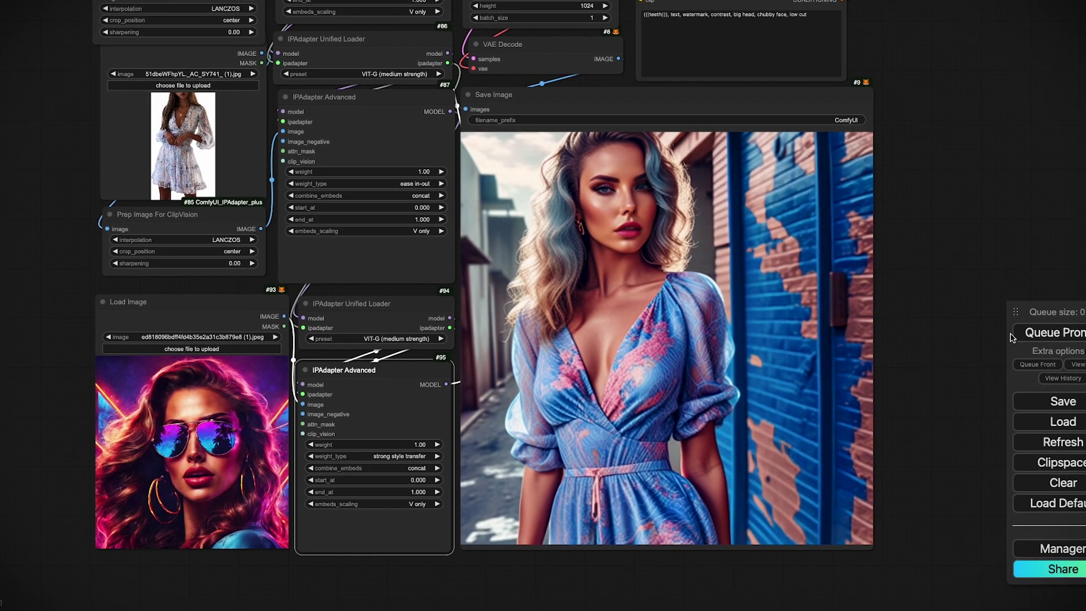
left_click_drag(932, 170, 927, 296)
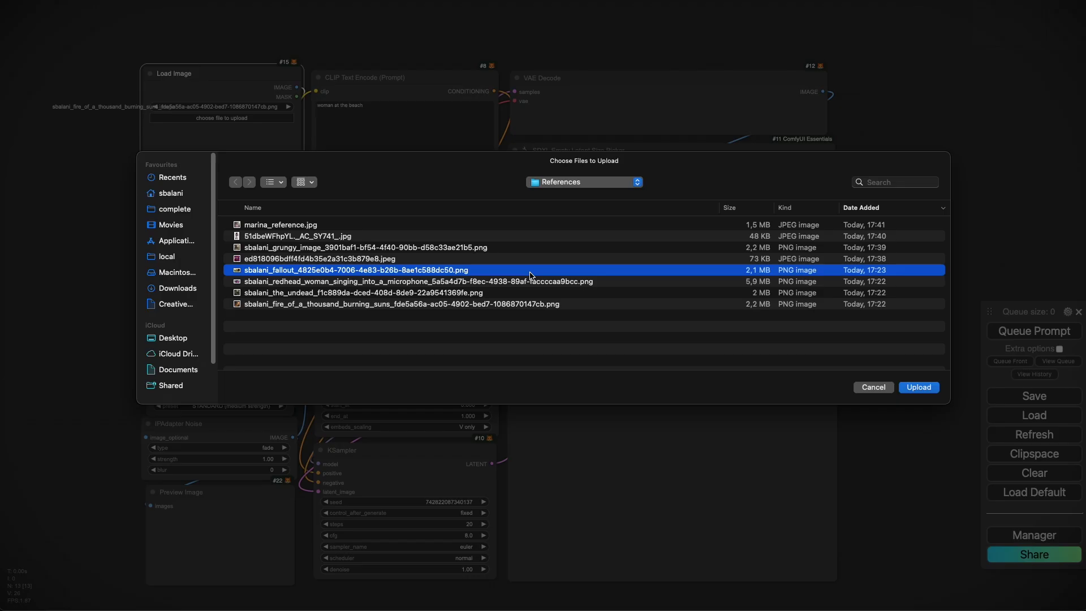
Load the fallout reference image and change the prompt to 'woman walking the beach'.
left_click(919, 388)
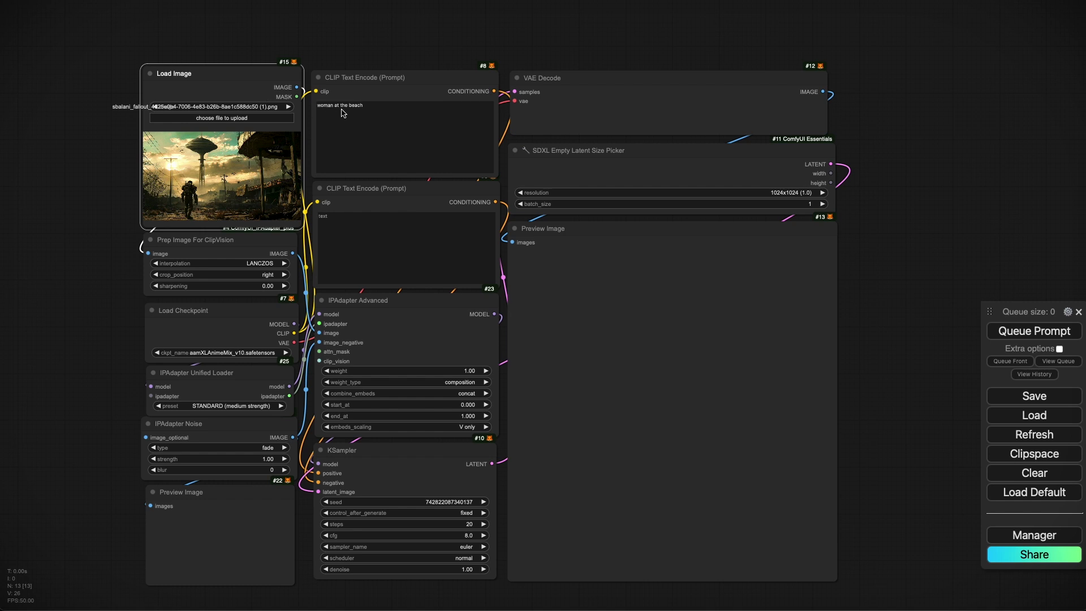
left_click(338, 111)
key("BackSpace")
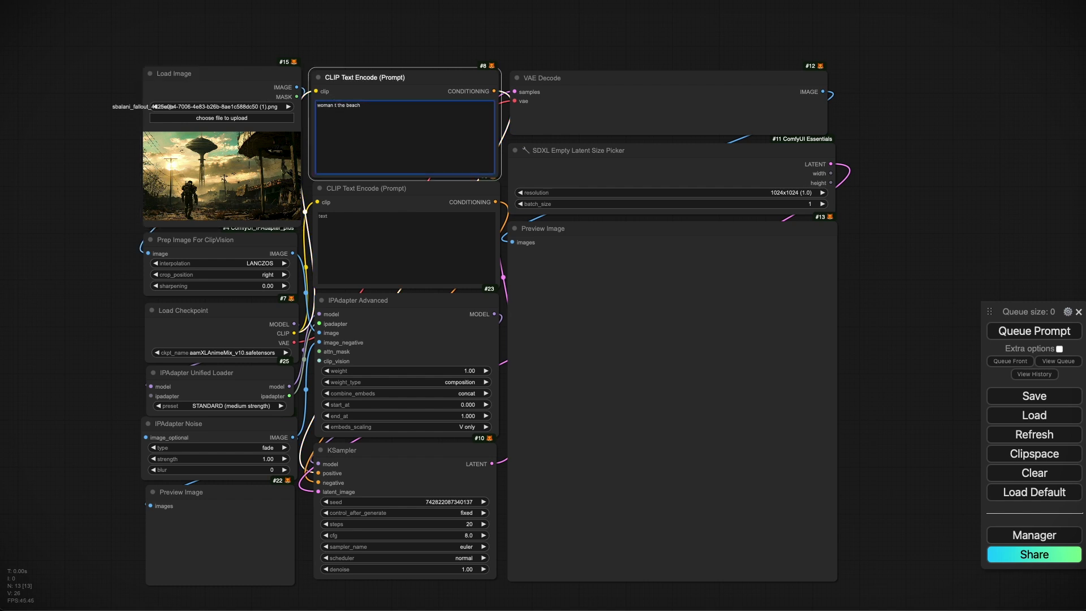
type("walking")
Set embeds_scaling to K+V and queue the generation.
left_click(440, 428)
left_click(451, 438)
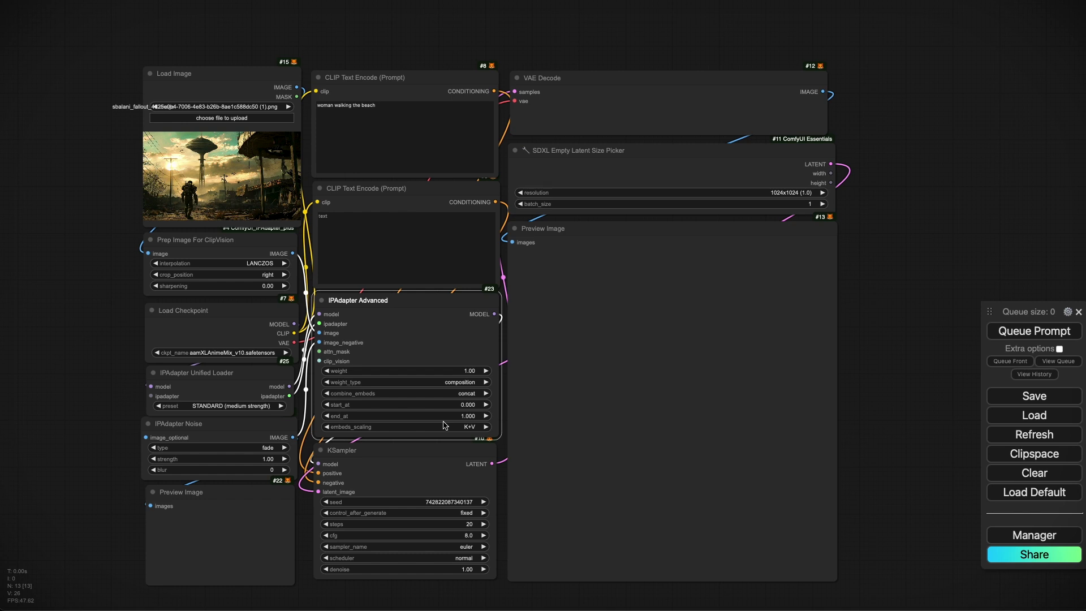
key("ctrl+Return")
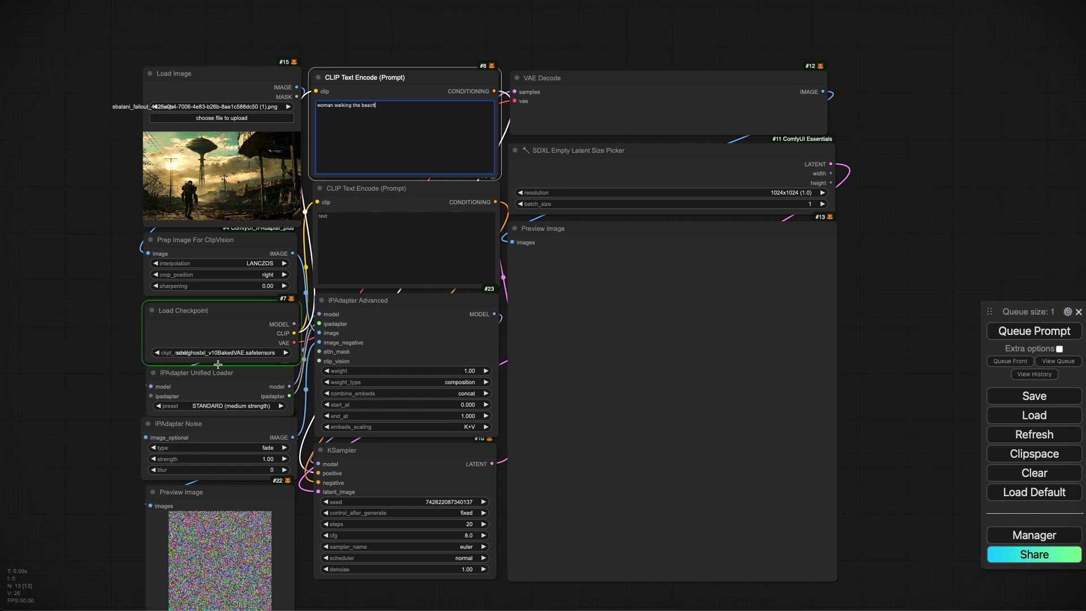
left_click(157, 353)
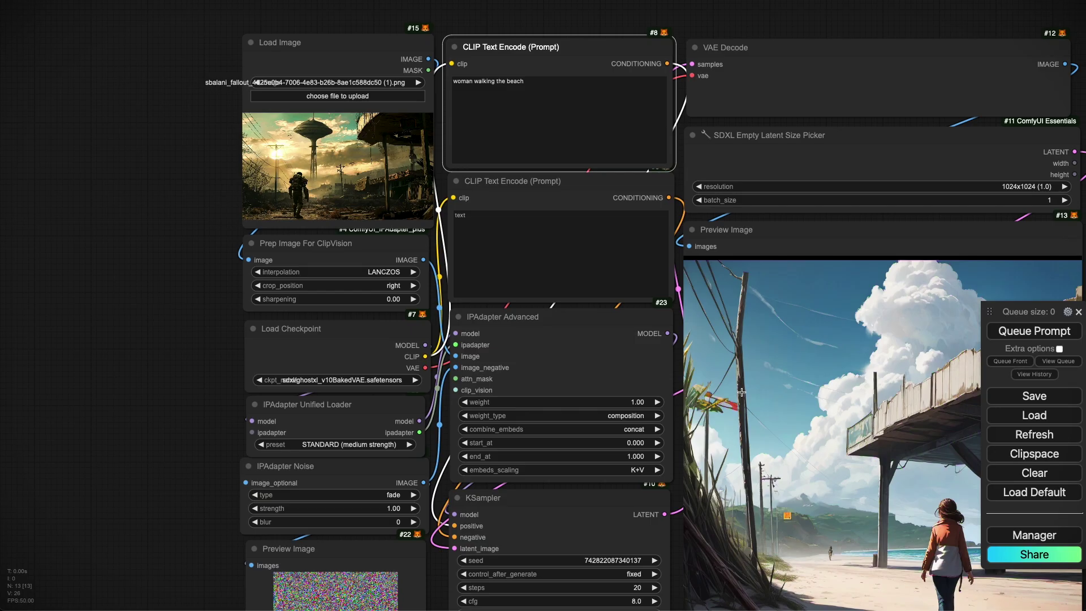
Zoom in on the Preview Image to inspect the woman walking beside the pier.
scroll(774, 506, "up", 2)
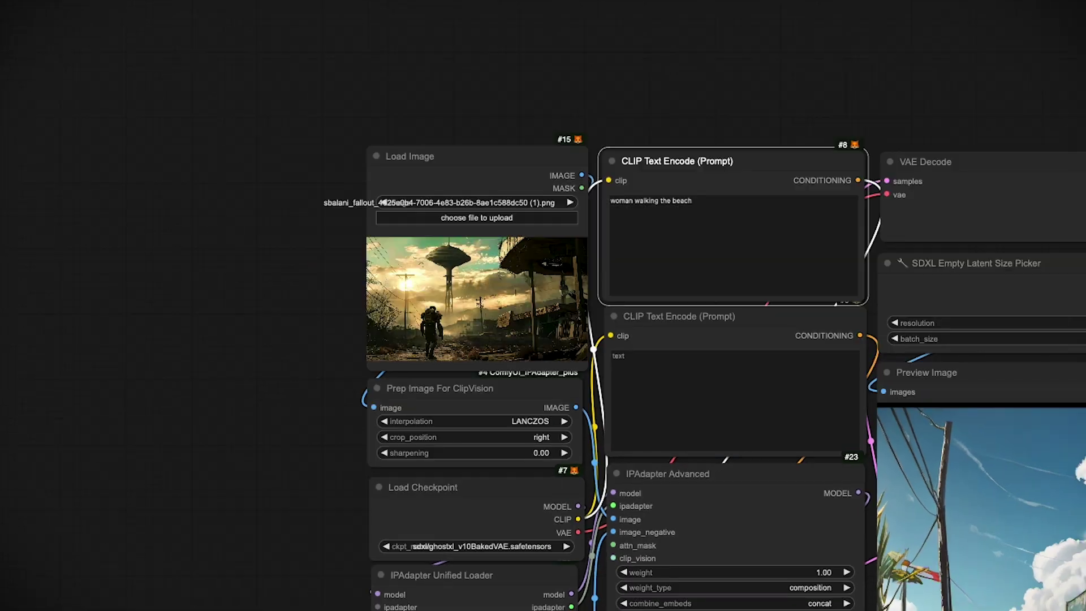
scroll(771, 358, "up", 1)
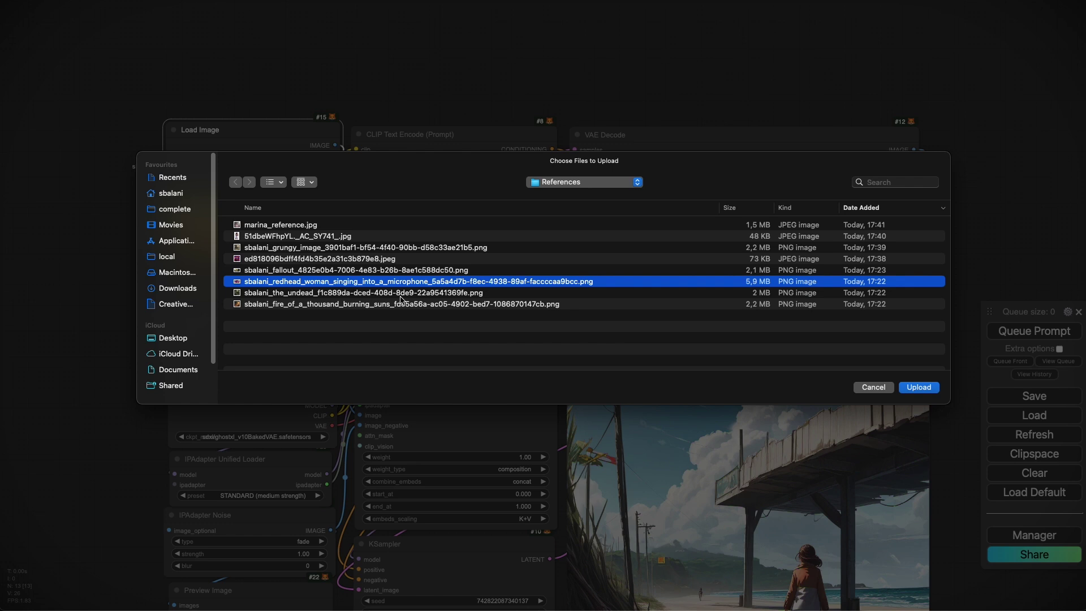
Load the redhead singer reference and change the prompt to 'woman singing at the beach'.
left_click(394, 283)
double_click(395, 282)
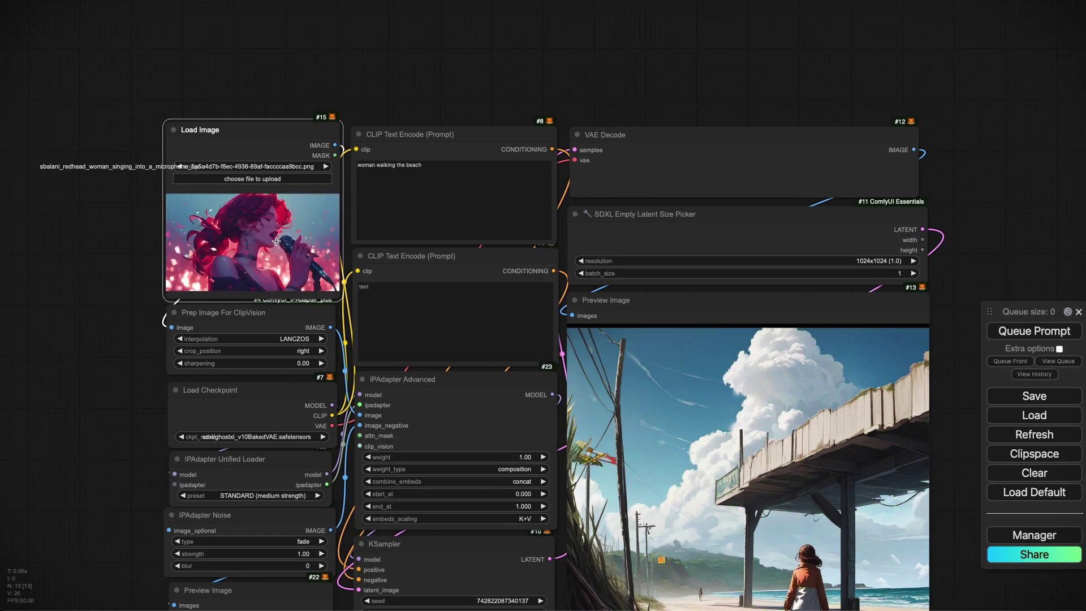
double_click(385, 164)
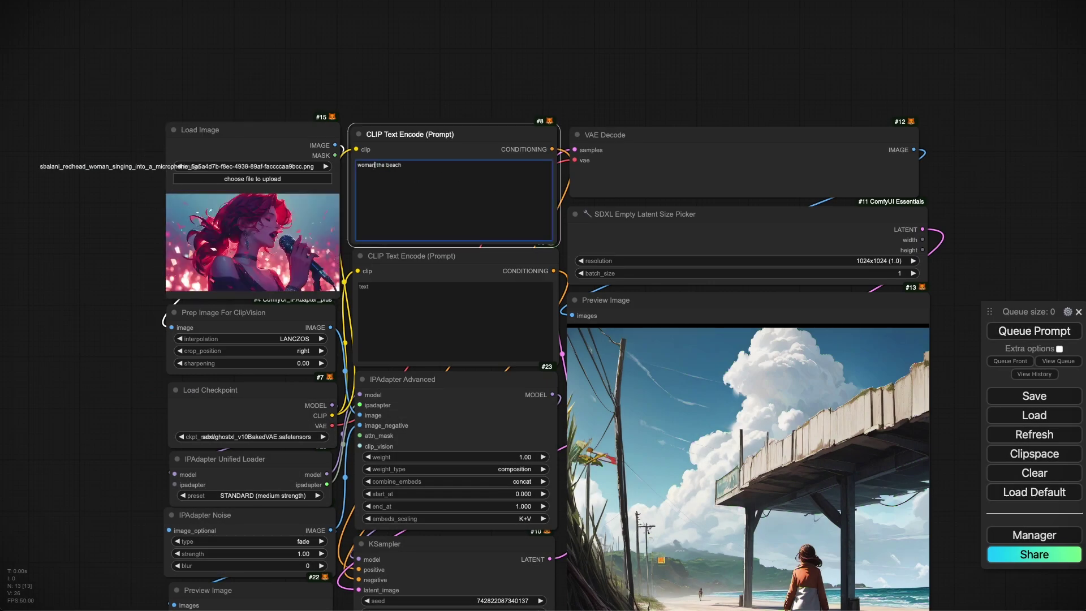
type("s singing at")
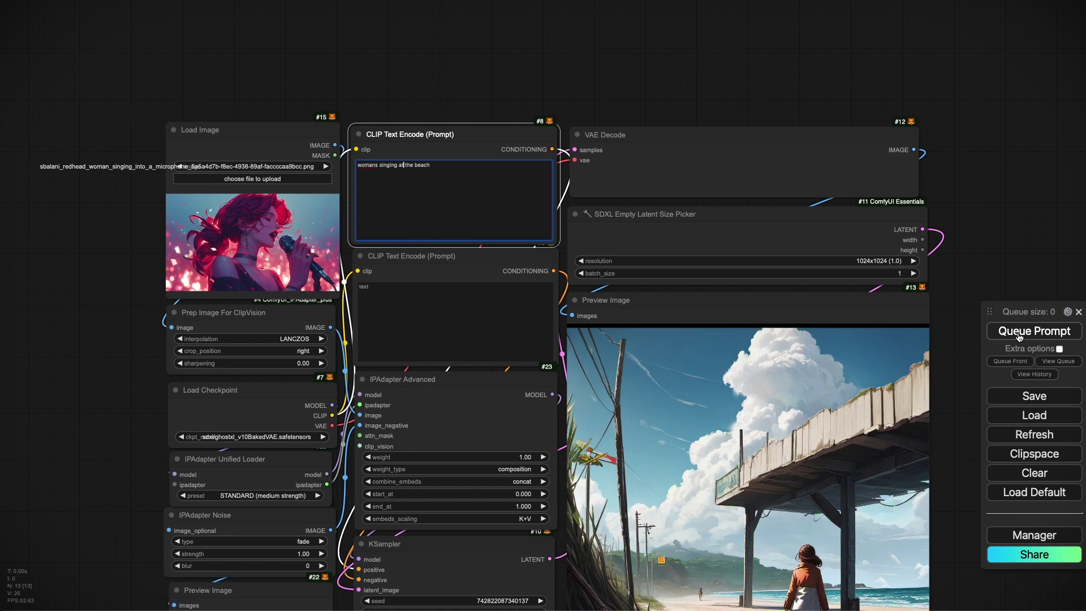
left_click(377, 165)
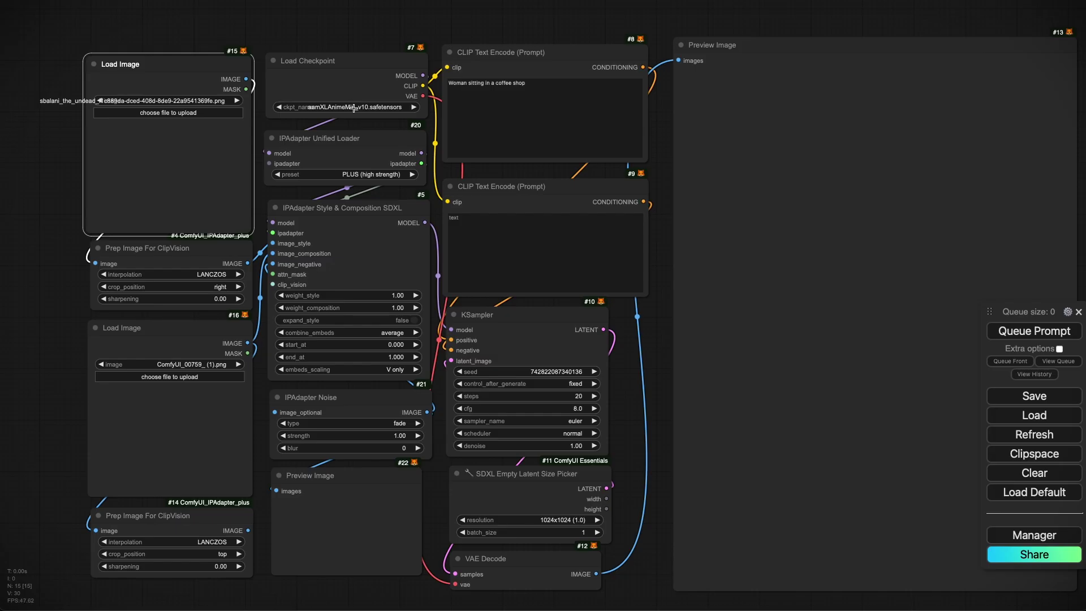
Switch the checkpoint to sdxl/ghostxl_v10BakedVAE and load the burning-suns fire image as style reference.
left_click(422, 62)
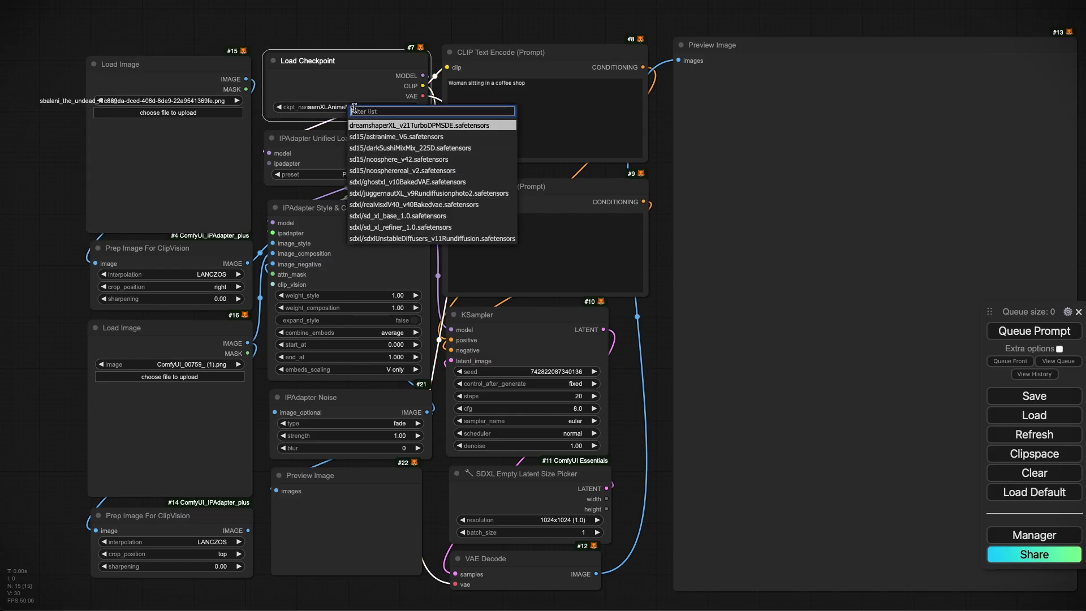
left_click(394, 182)
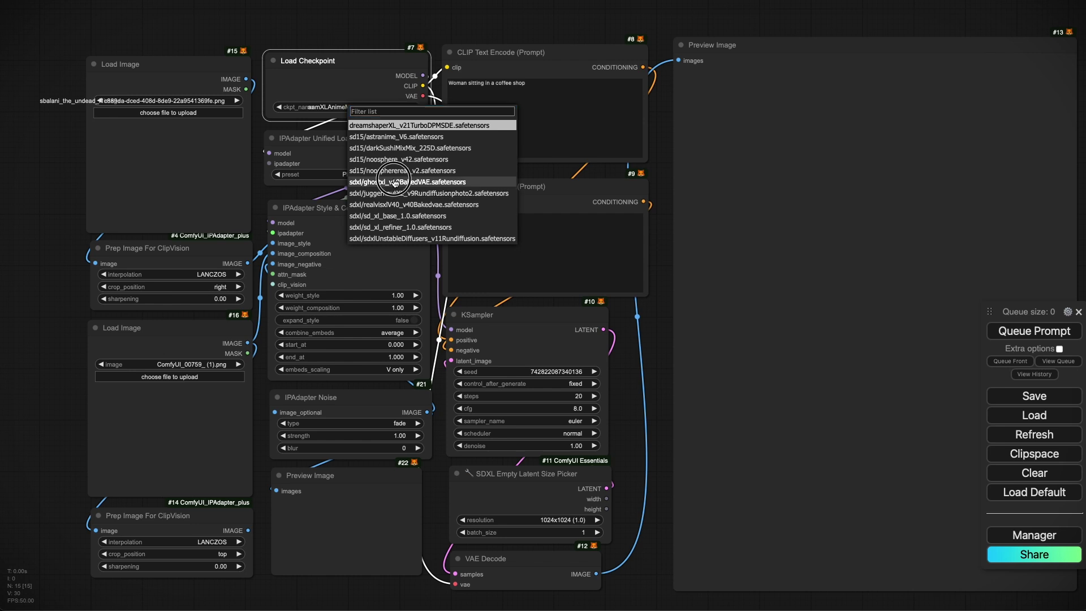
left_click_drag(73, 170, 90, 188)
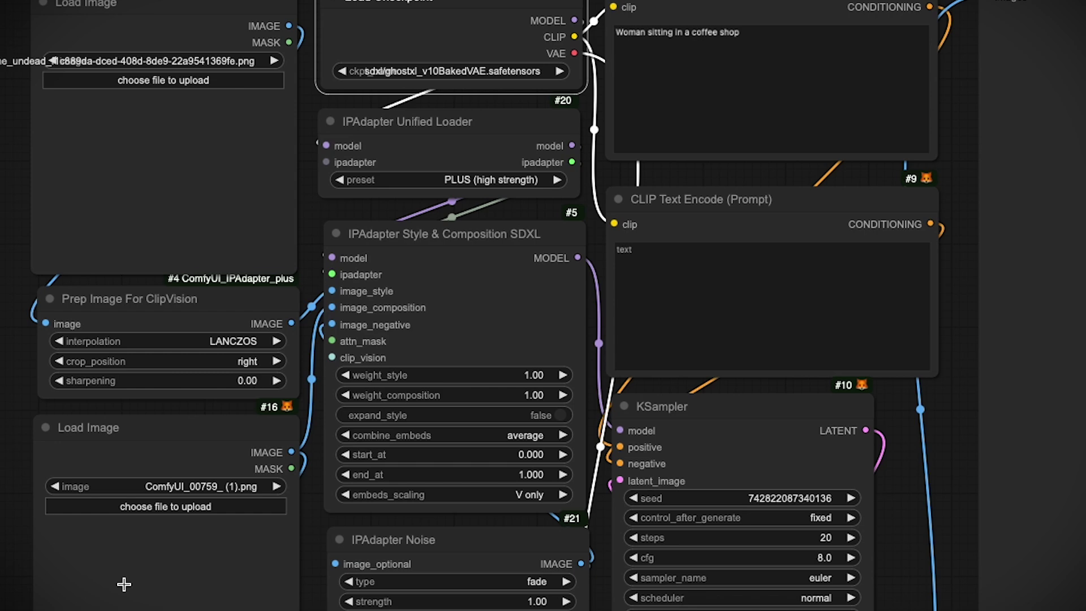
left_click(179, 82)
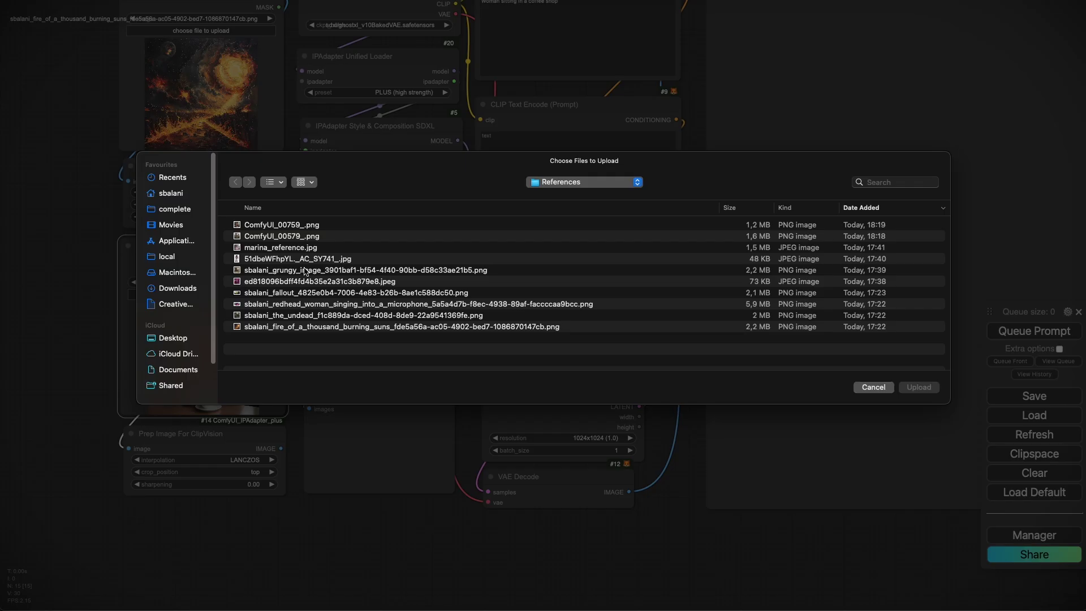
Choose ComfyUI_00759_ (1).png, the café woman, as the composition reference.
double_click(269, 226)
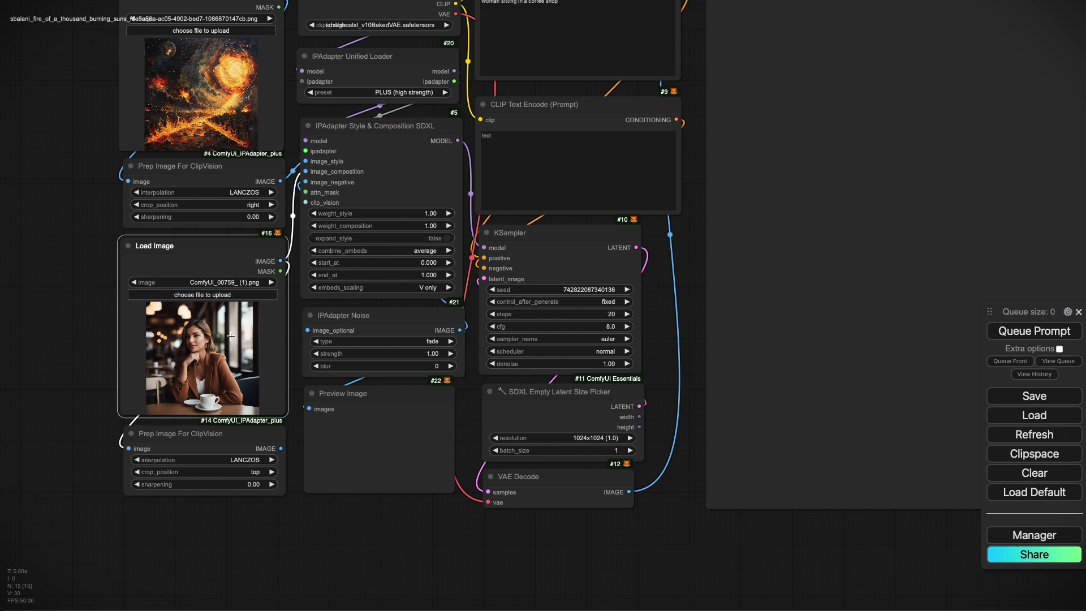
scroll(231, 336, "up", 5)
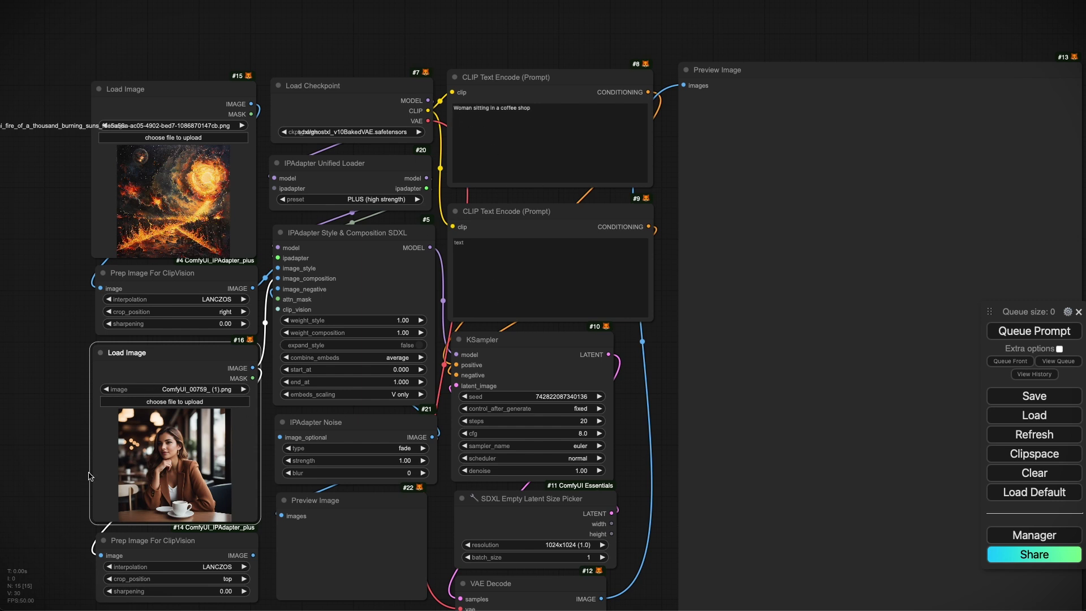
Generate the coffee-shop woman with the fire reference's glowing embers and dark tones.
left_click(1051, 333)
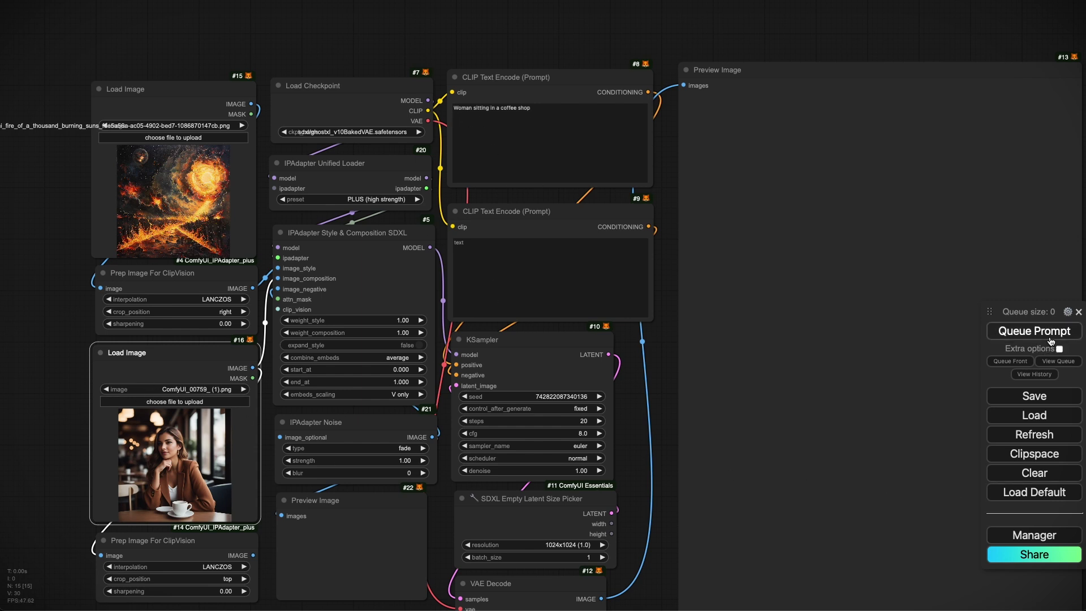
left_click_drag(292, 177, 232, 144)
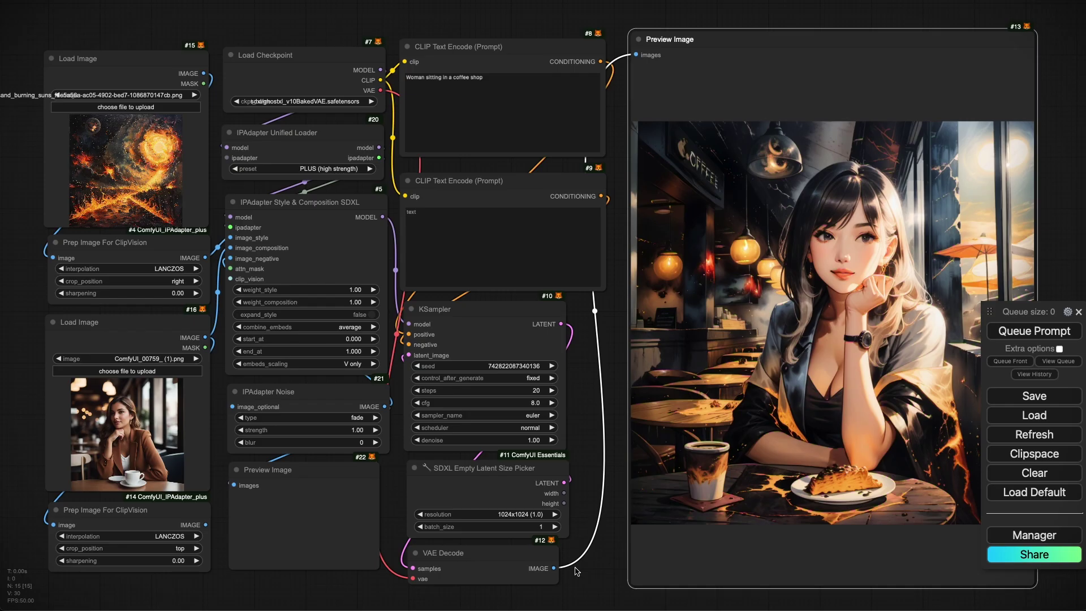
left_click(78, 58)
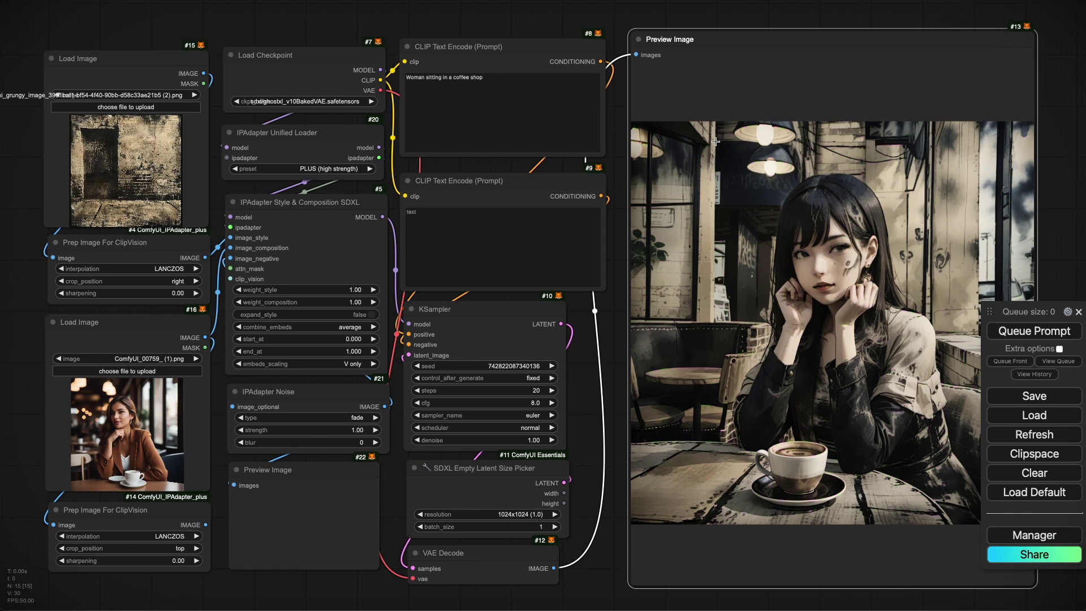
Bring up the file picker on the style Load Image node to replace the style image.
left_click(138, 107)
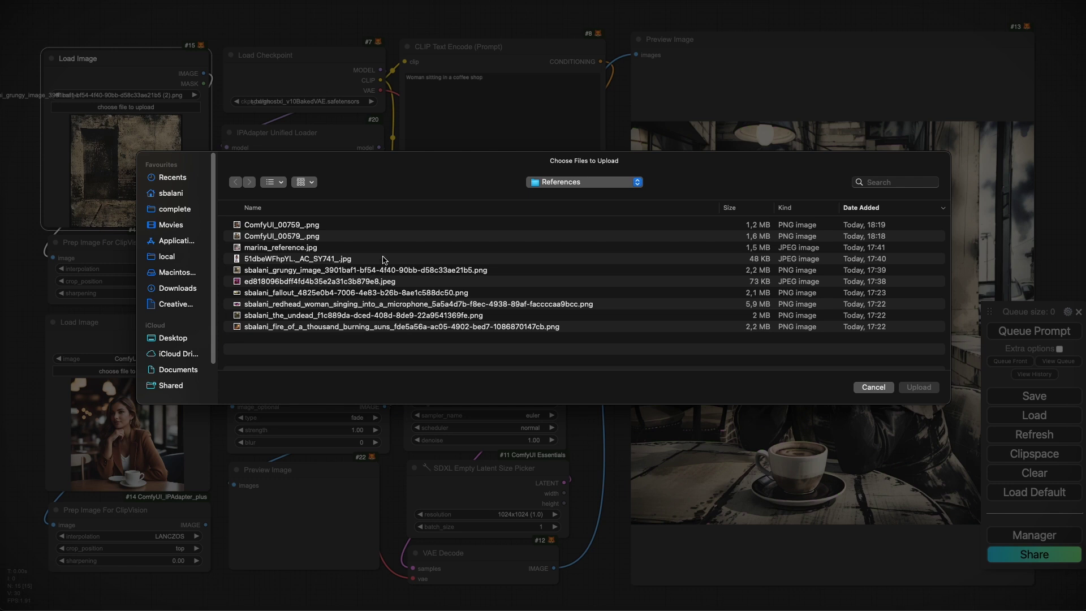
Use the undead necromancy picture as style reference and regenerate the café portrait.
double_click(316, 315)
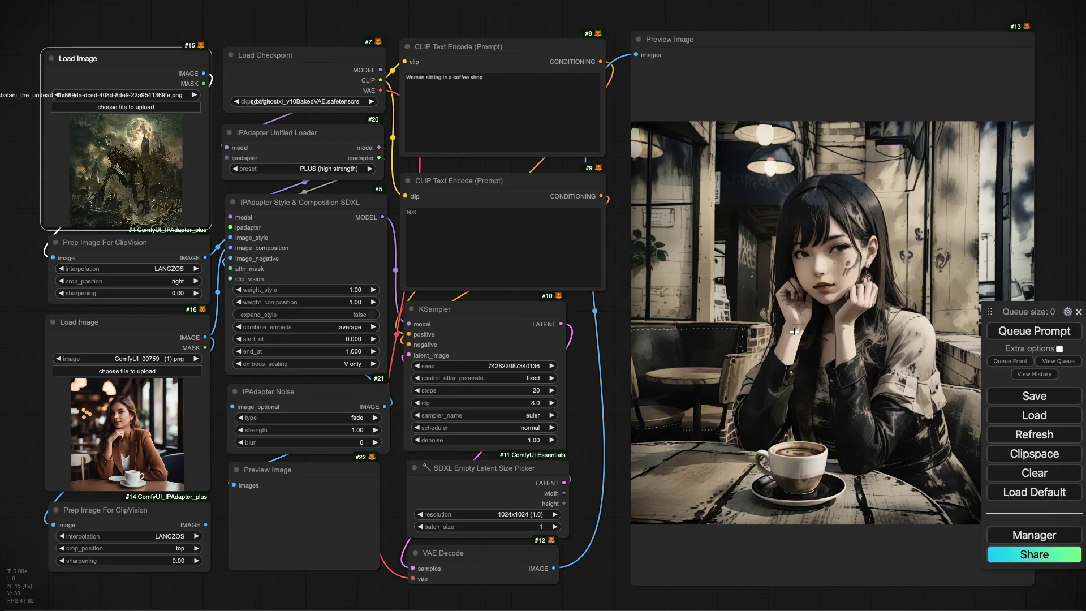
left_click(996, 333)
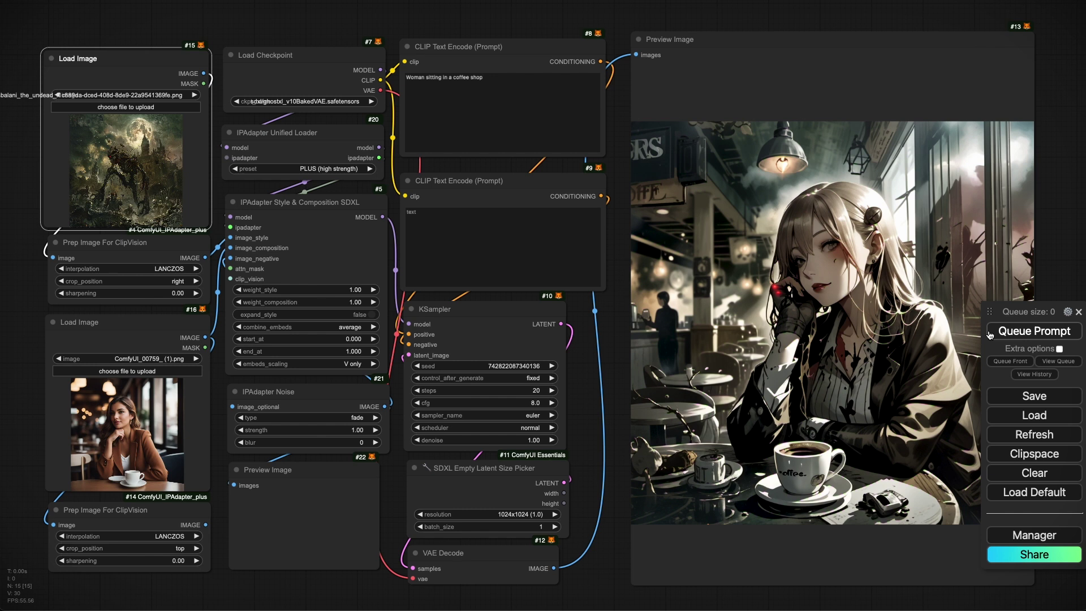
left_click_drag(625, 318, 642, 319)
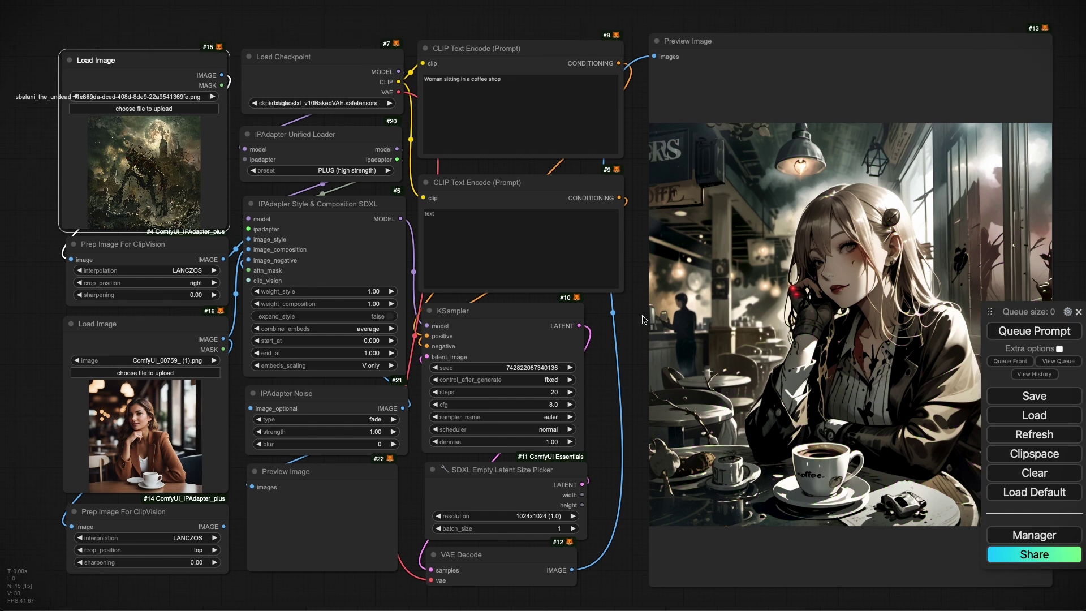